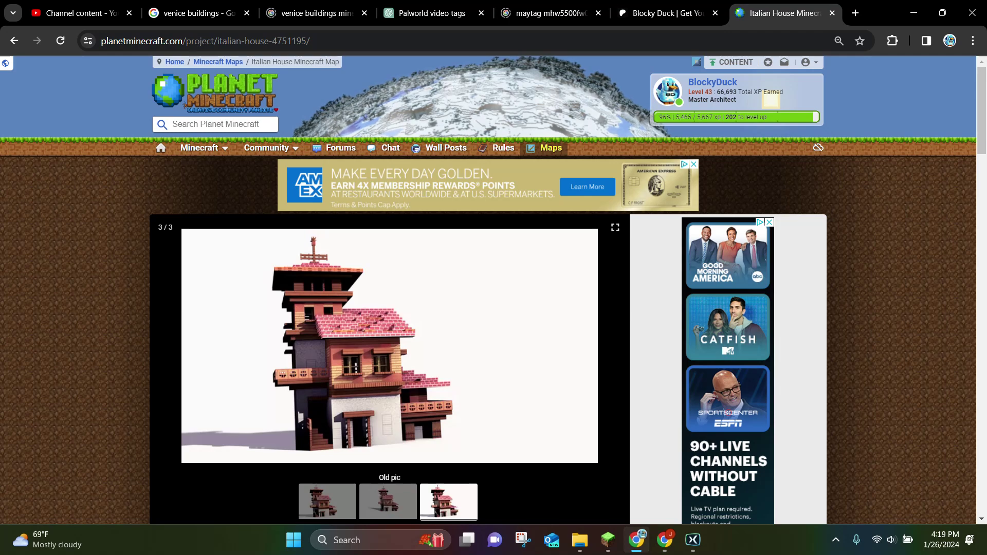
- Scroll through the Italian House map page on Planet Minecraft to reach its download
{"action": "scroll", "coordinate": [391, 308], "scroll_direction": "down", "scroll_amount": 4}
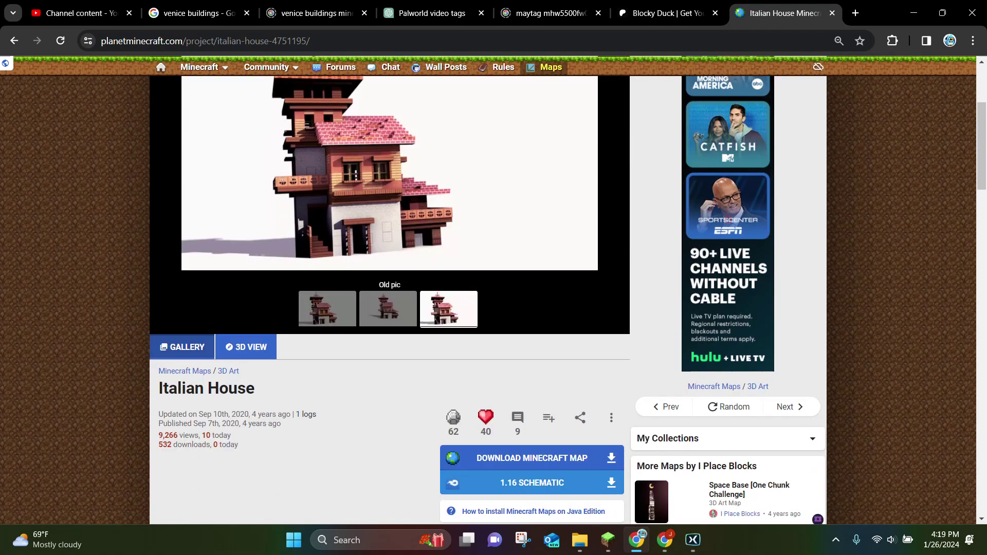
{"action": "scroll", "coordinate": [391, 309], "scroll_direction": "down", "scroll_amount": 3}
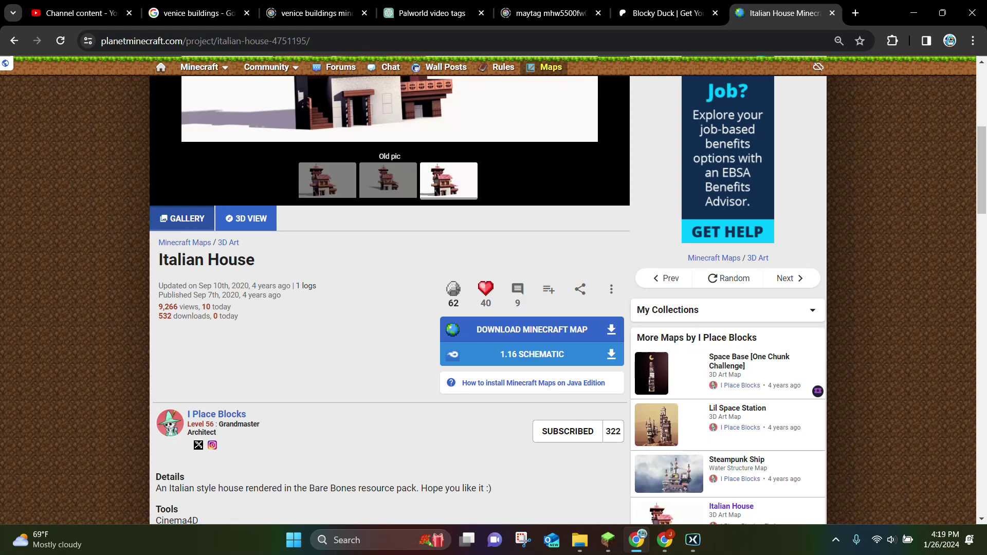
{"action": "scroll", "coordinate": [391, 298], "scroll_direction": "up", "scroll_amount": 3}
{"action": "scroll", "coordinate": [391, 298], "scroll_direction": "down", "scroll_amount": 1}
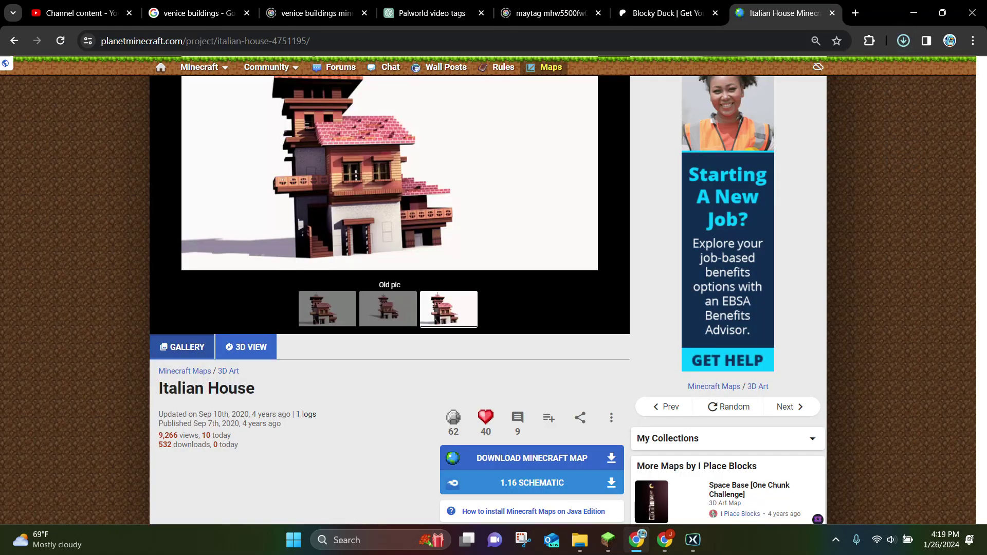
- Bring up Chrome's recent downloads showing the italianhouse-iplaceblocks-dryden.zip
{"action": "left_click", "coordinate": [903, 40]}
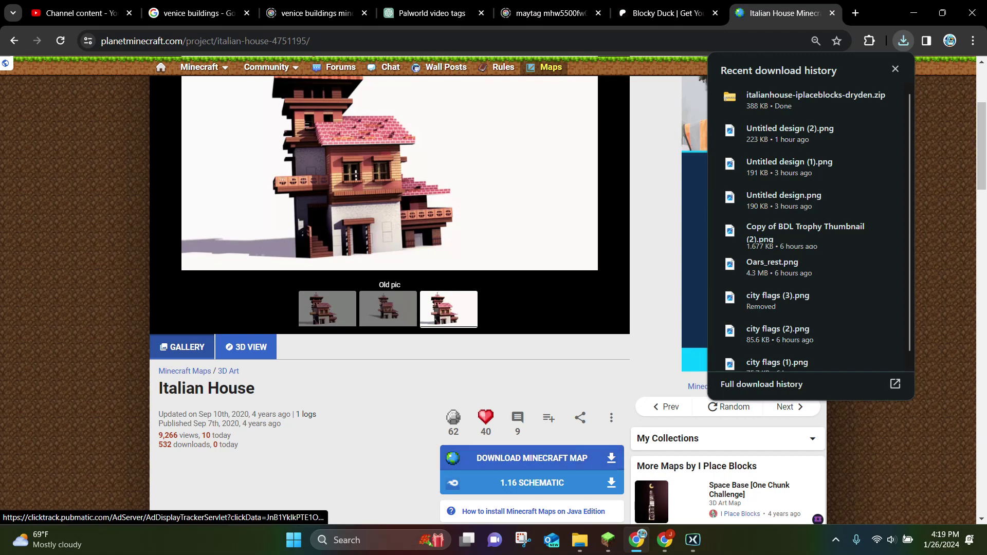
{"action": "mouse_move", "coordinate": [802, 100]}
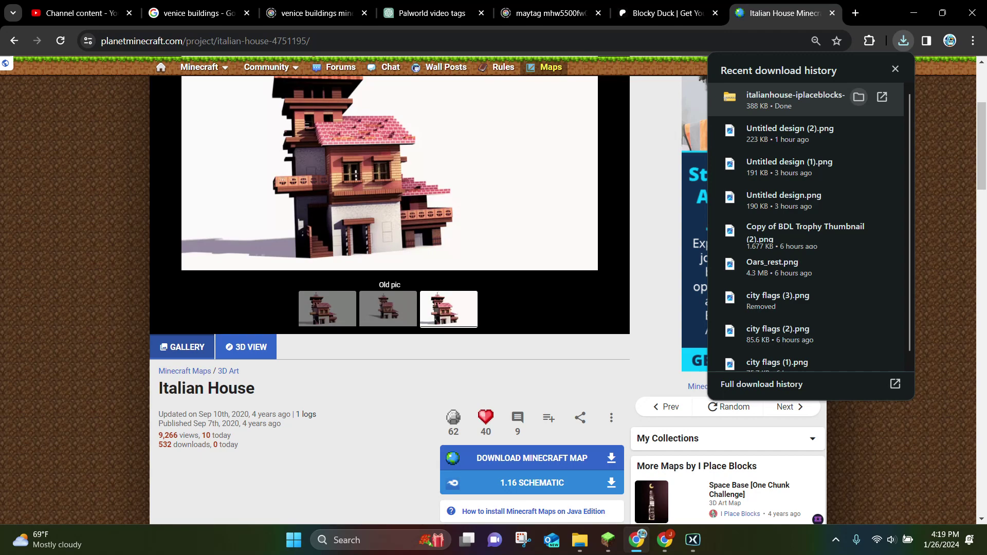
- Reveal the italianhouse zip in Downloads, drag it onto the desktop, and close Explorer
{"action": "left_click", "coordinate": [859, 96]}
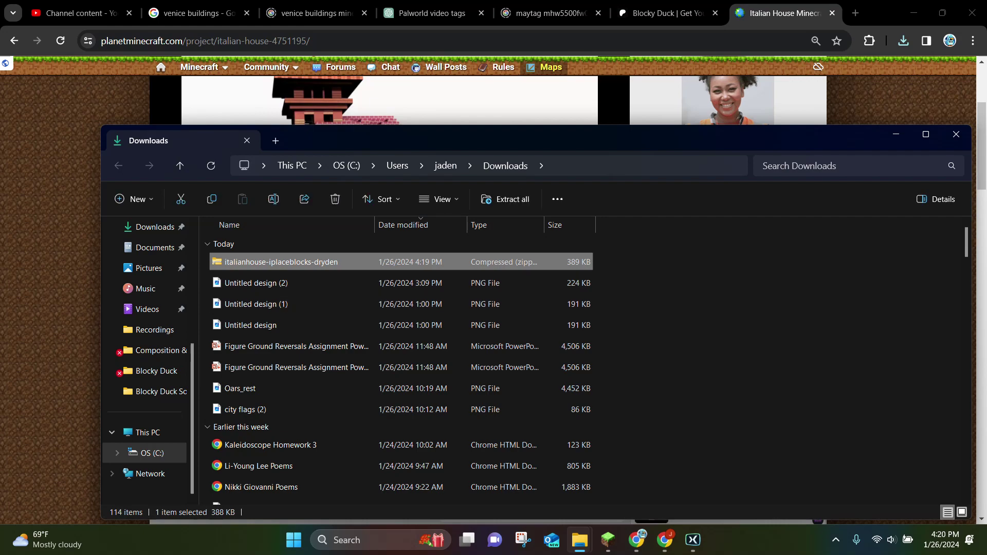
{"action": "left_click", "coordinate": [914, 13]}
{"action": "left_click", "coordinate": [923, 21]}
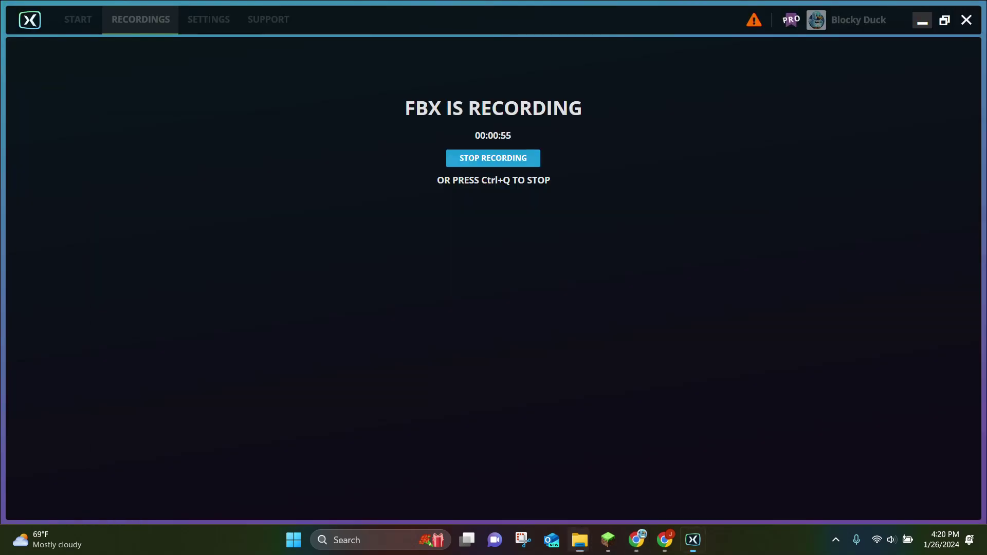
{"action": "left_click", "coordinate": [922, 21]}
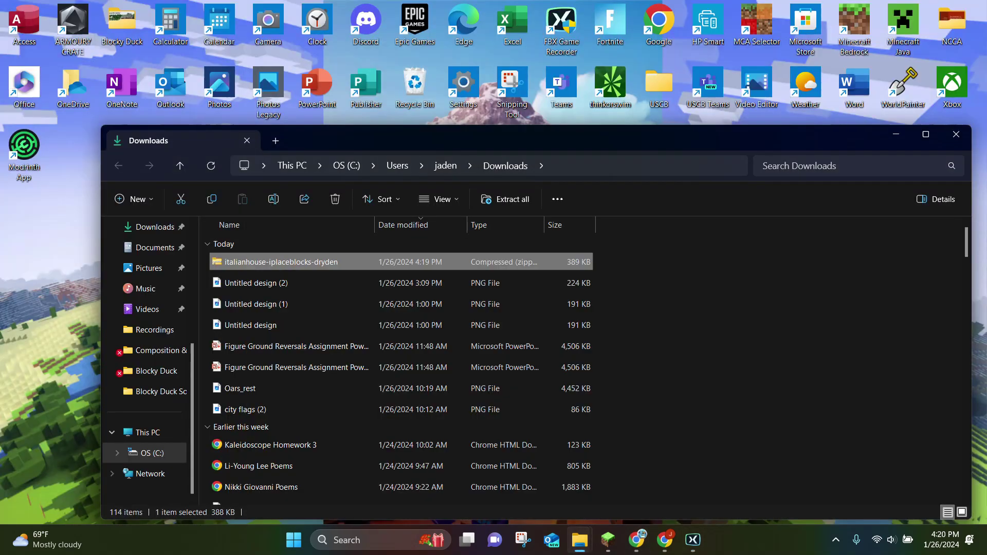
{"action": "mouse_move", "coordinate": [273, 262]}
{"action": "left_mouse_down"}
{"action": "mouse_move", "coordinate": [159, 264]}
{"action": "mouse_move", "coordinate": [86, 286]}
{"action": "left_mouse_up"}
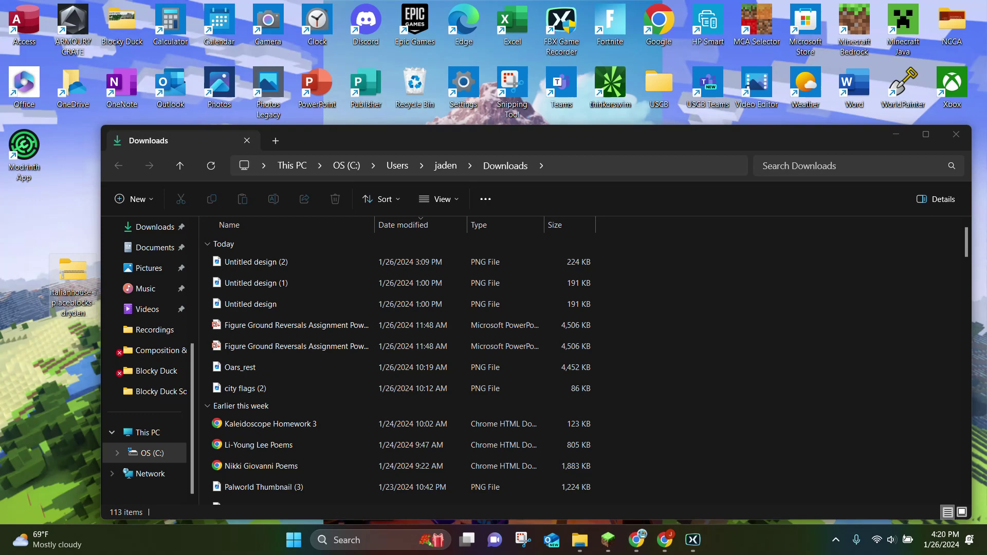
{"action": "left_click", "coordinate": [956, 134]}
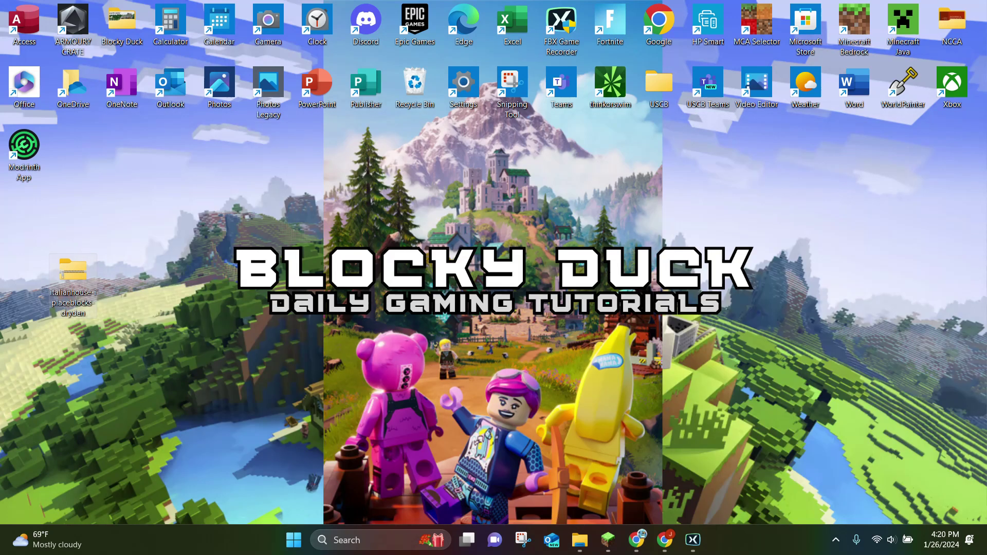
- Extract the italianhouse zip with Extract All to its suggested desktop folder
{"action": "right_click", "coordinate": [76, 277]}
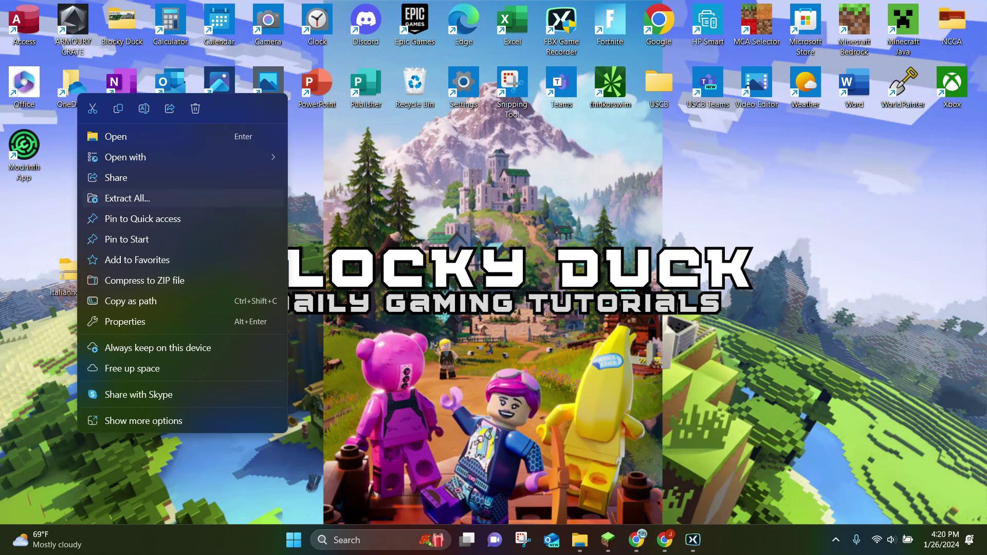
{"action": "left_click", "coordinate": [127, 197]}
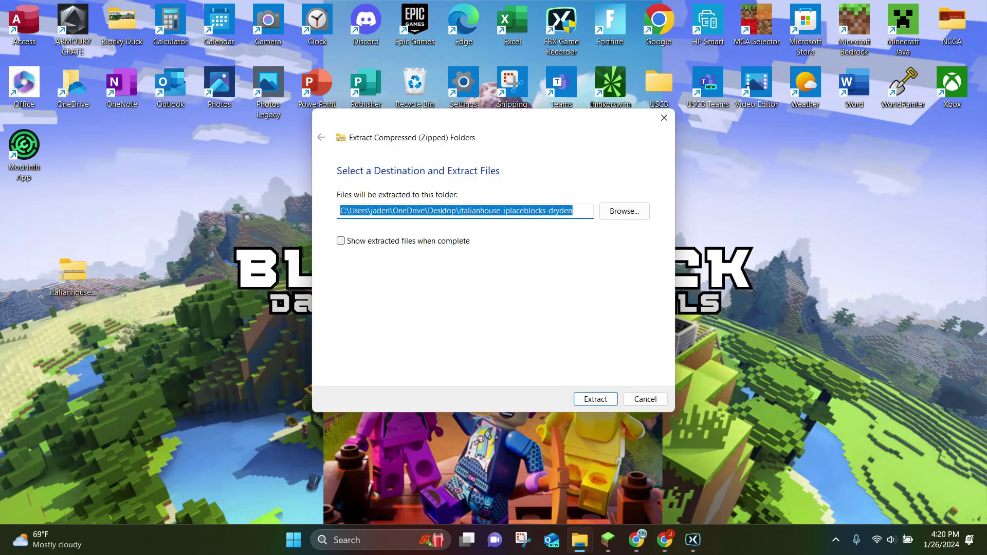
{"action": "key", "text": "Return"}
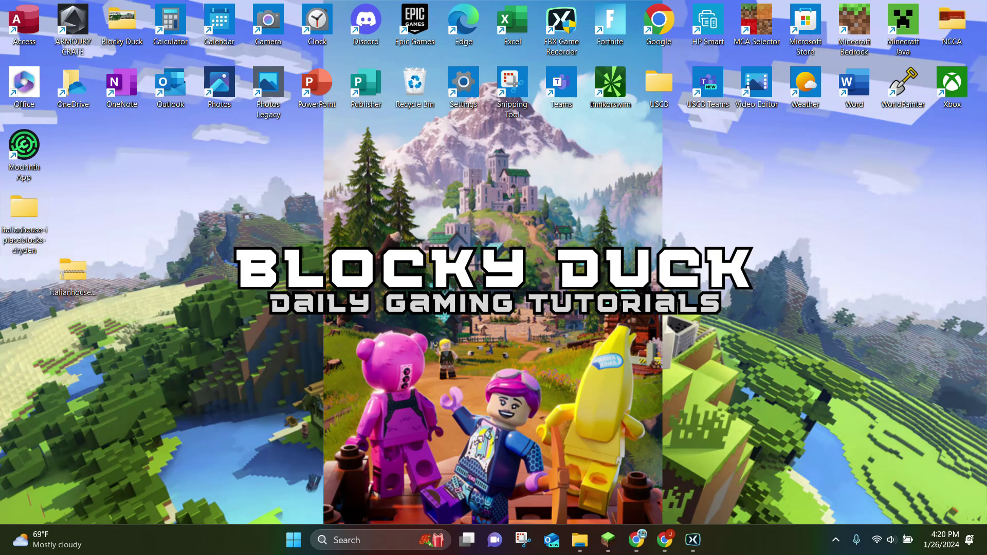
- Inspect the extracted ItalianHouse-IPlaceBlocks_Dryden world folder, then return to the top level
{"action": "double_click", "coordinate": [24, 211]}
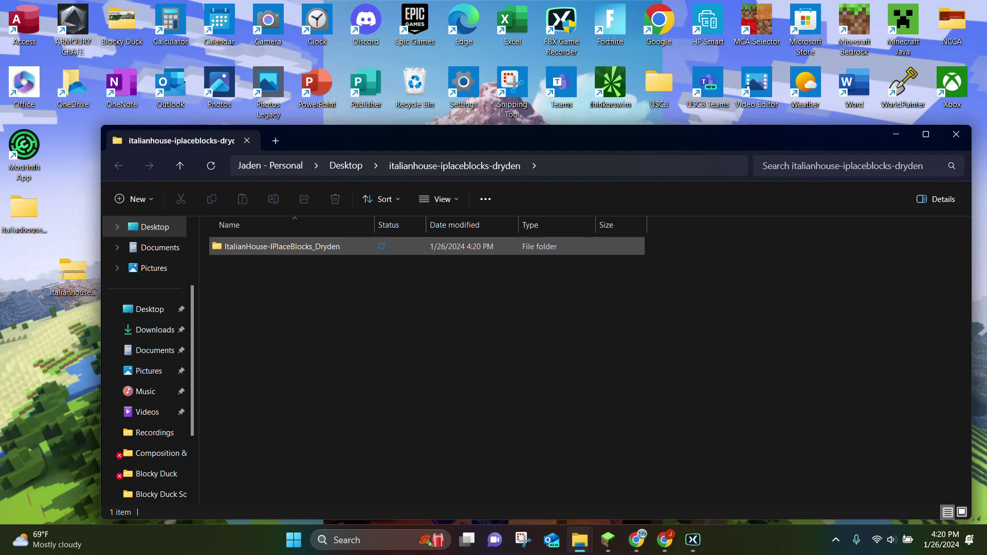
{"action": "double_click", "coordinate": [283, 246]}
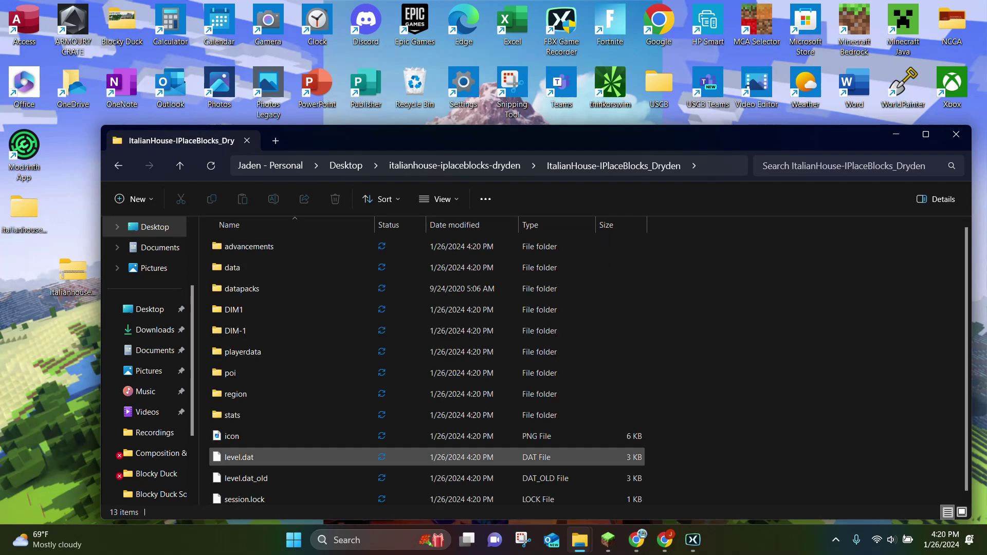
{"action": "left_click", "coordinate": [118, 165]}
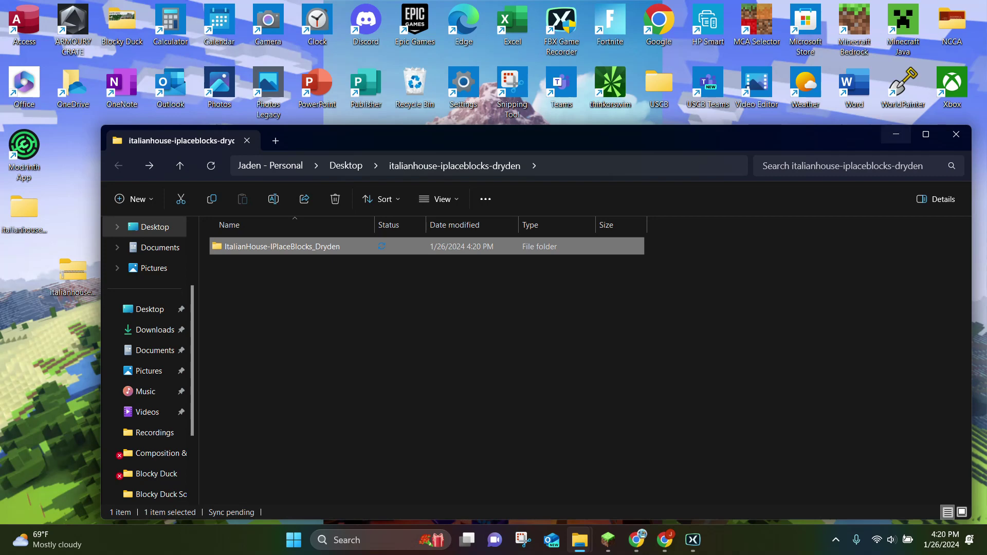
- Open the .minecraft\saves folder by searching %appdata%
{"action": "left_click", "coordinate": [895, 134]}
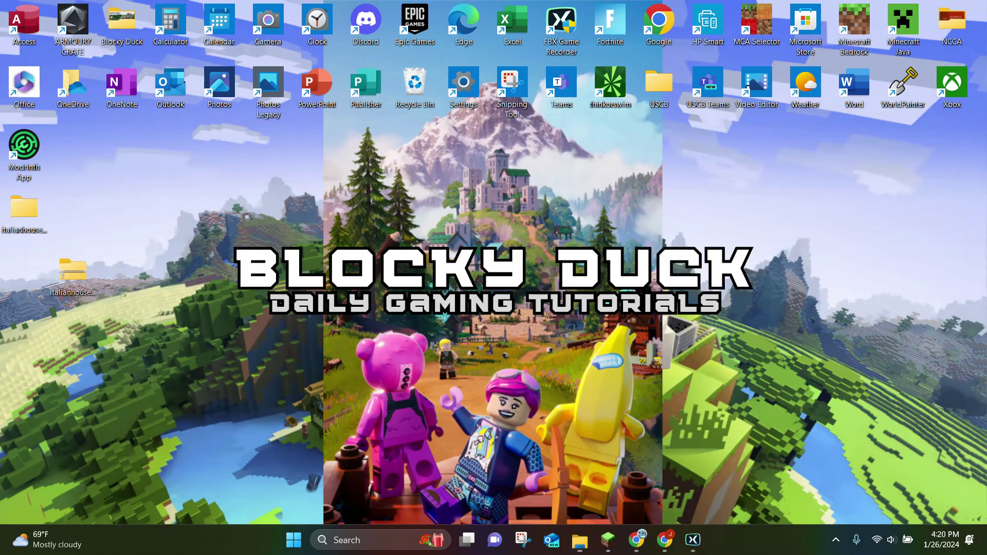
{"action": "mouse_move", "coordinate": [608, 540]}
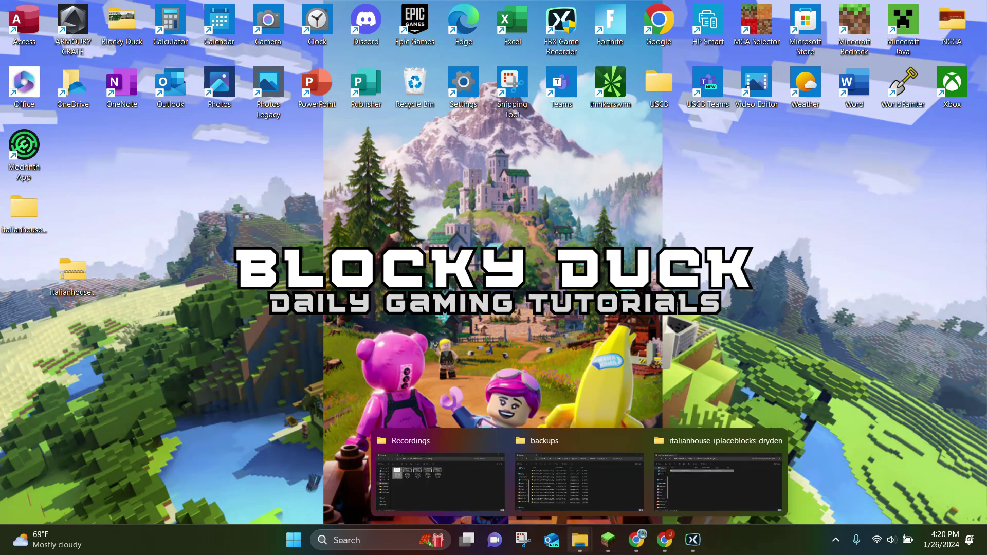
{"action": "left_click", "coordinate": [360, 540]}
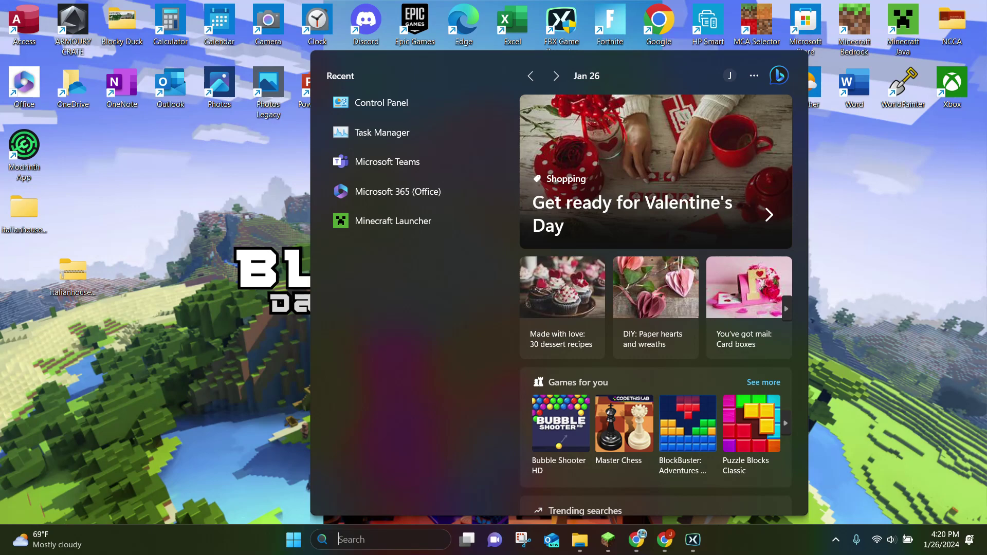
{"action": "type", "text": "%app"}
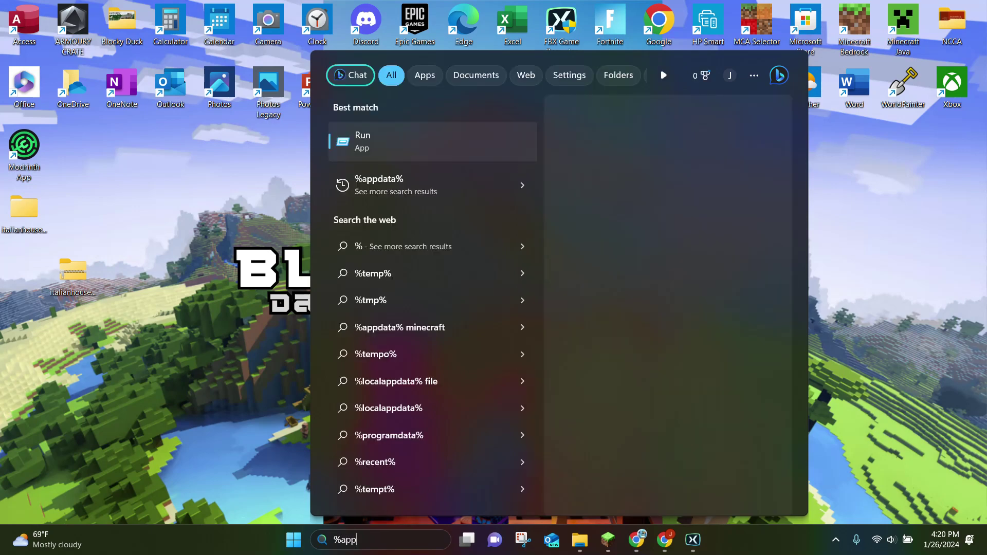
{"action": "type", "text": "data%"}
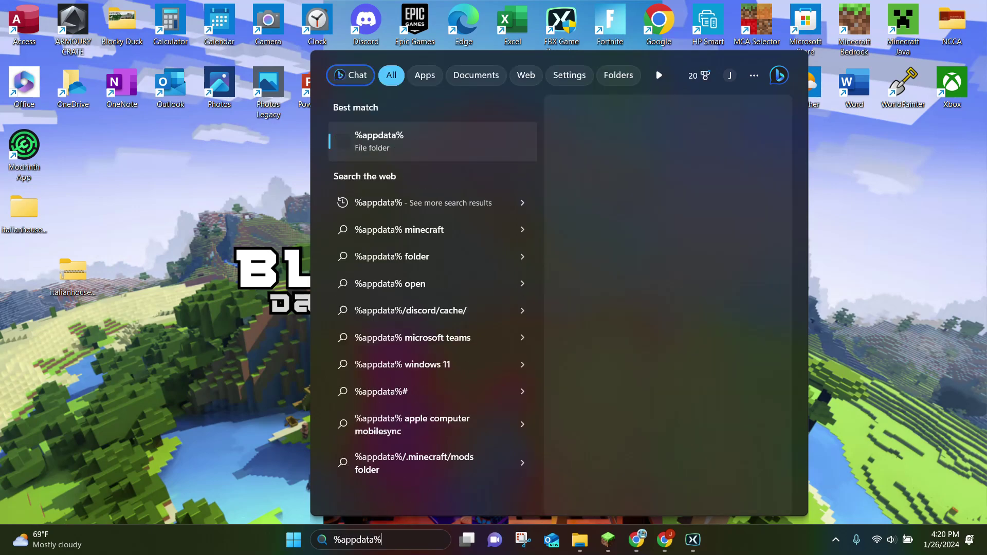
{"action": "key", "text": "Return"}
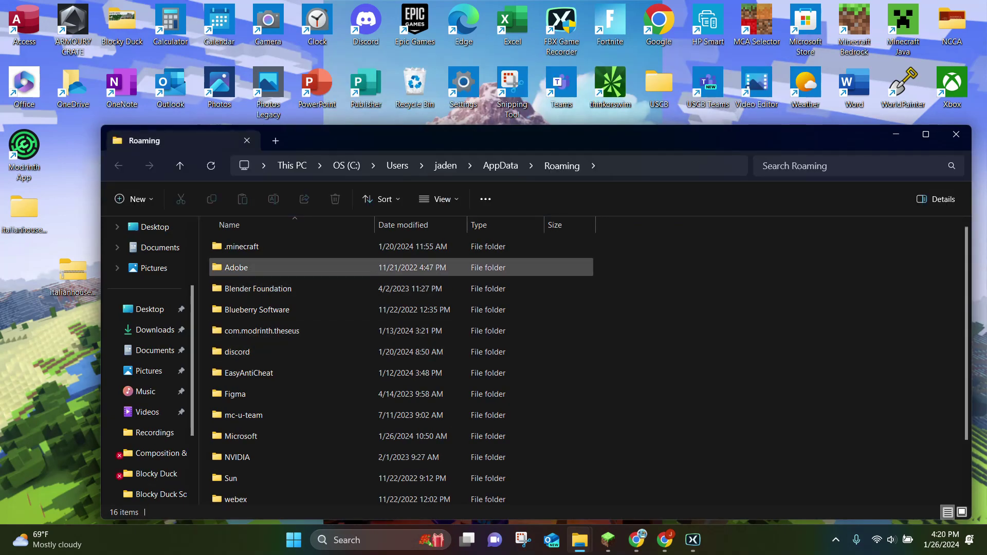
{"action": "left_click", "coordinate": [241, 246]}
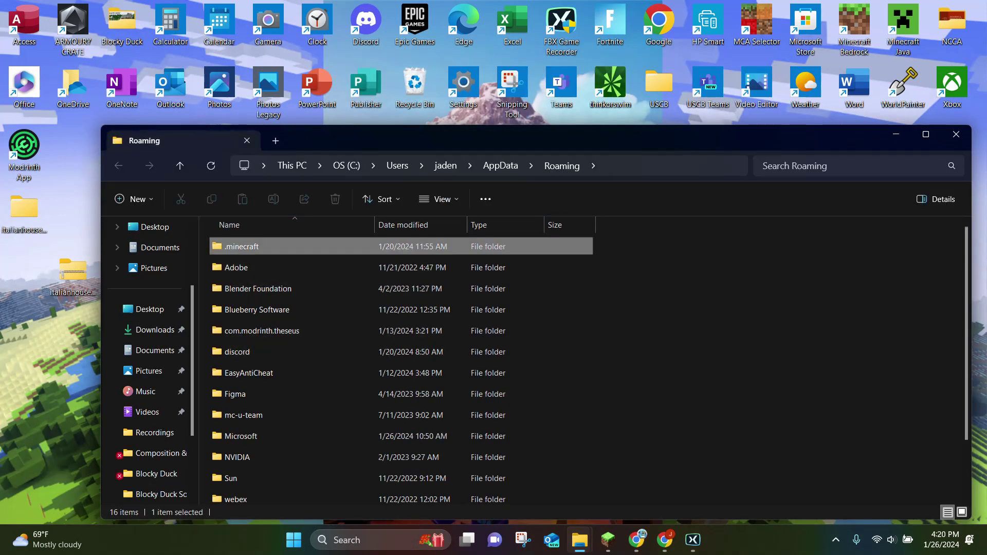
{"action": "double_click", "coordinate": [241, 246]}
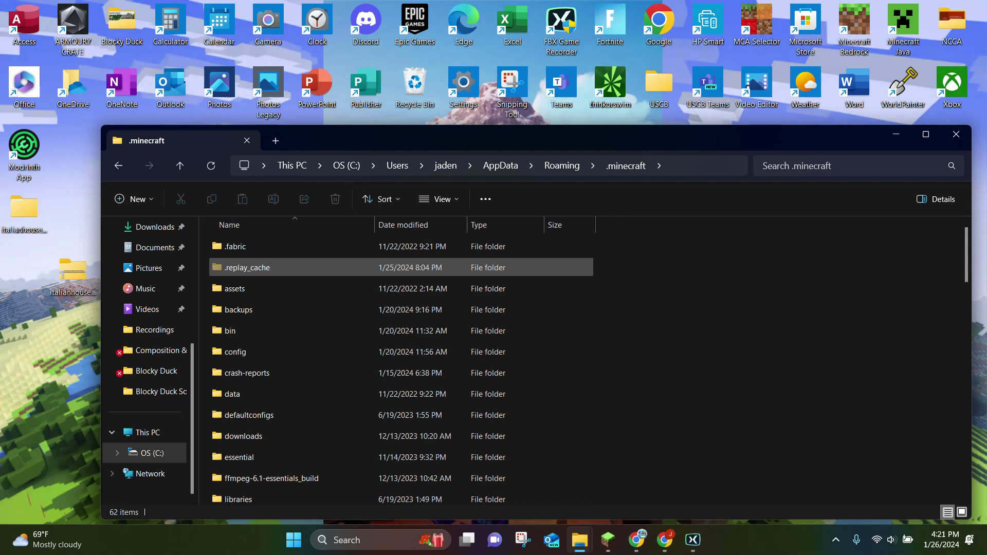
{"action": "scroll", "coordinate": [360, 360], "scroll_direction": "down", "scroll_amount": 5}
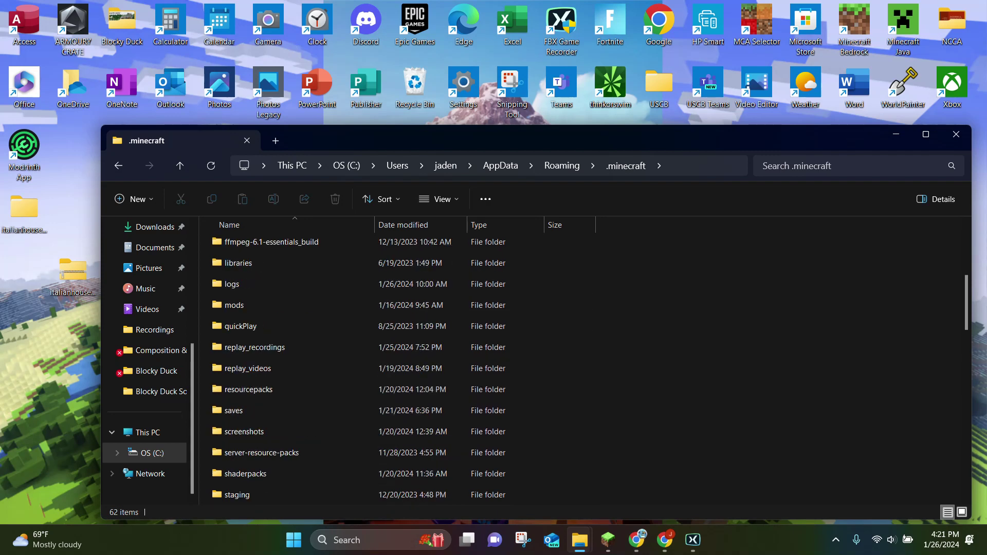
{"action": "double_click", "coordinate": [234, 411]}
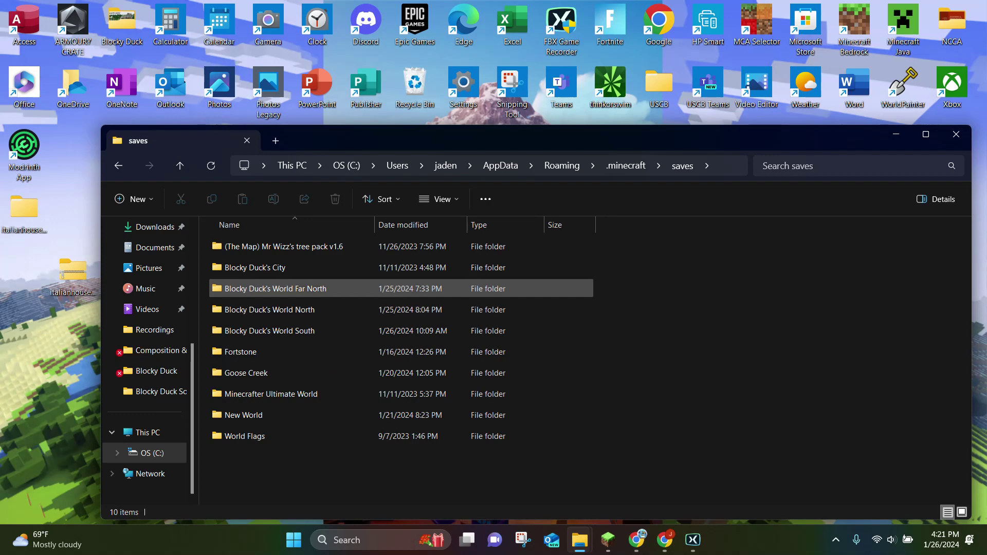
- Move the ItalianHouse-IPlaceBlocks_Dryden folder into saves and close both Explorer windows
{"action": "mouse_move", "coordinate": [579, 540]}
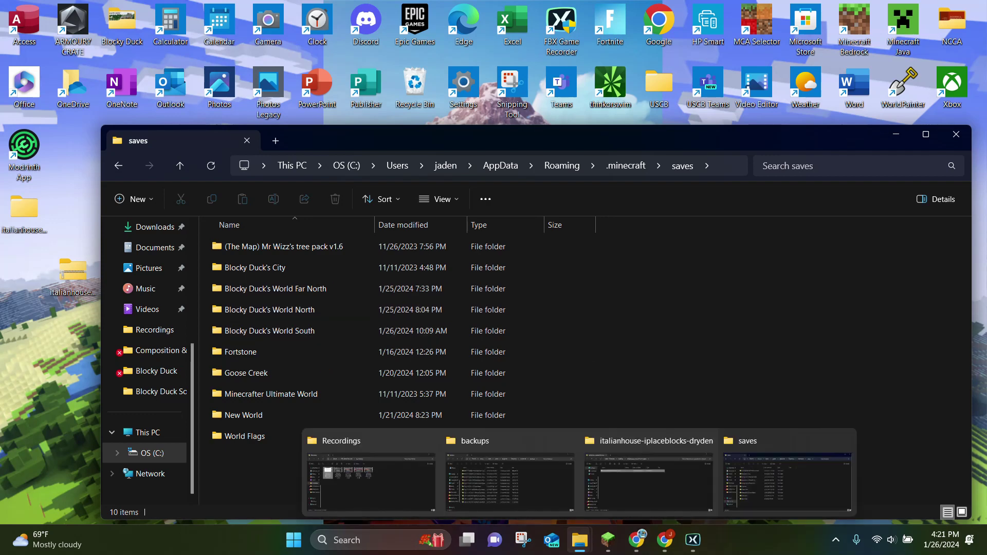
{"action": "left_click", "coordinate": [648, 475]}
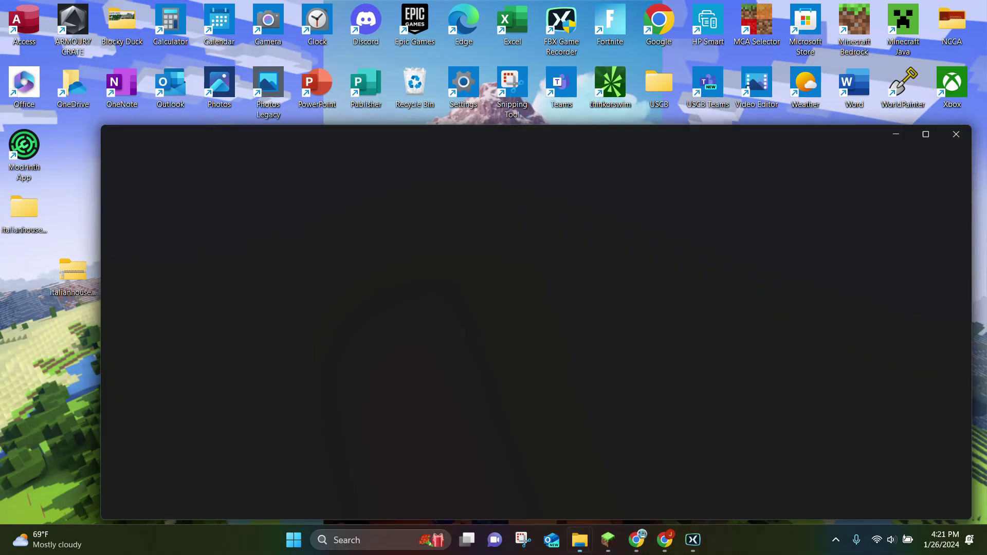
{"action": "left_click_drag", "start_coordinate": [447, 131], "coordinate": [371, 7]}
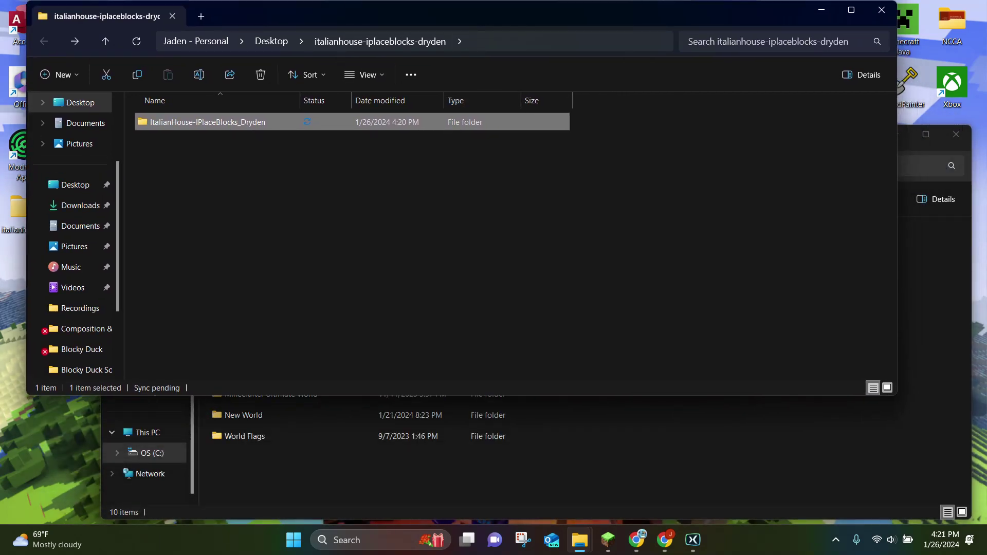
{"action": "mouse_move", "coordinate": [514, 123]}
{"action": "left_mouse_down"}
{"action": "mouse_move", "coordinate": [602, 226]}
{"action": "mouse_move", "coordinate": [639, 437]}
{"action": "left_mouse_up"}
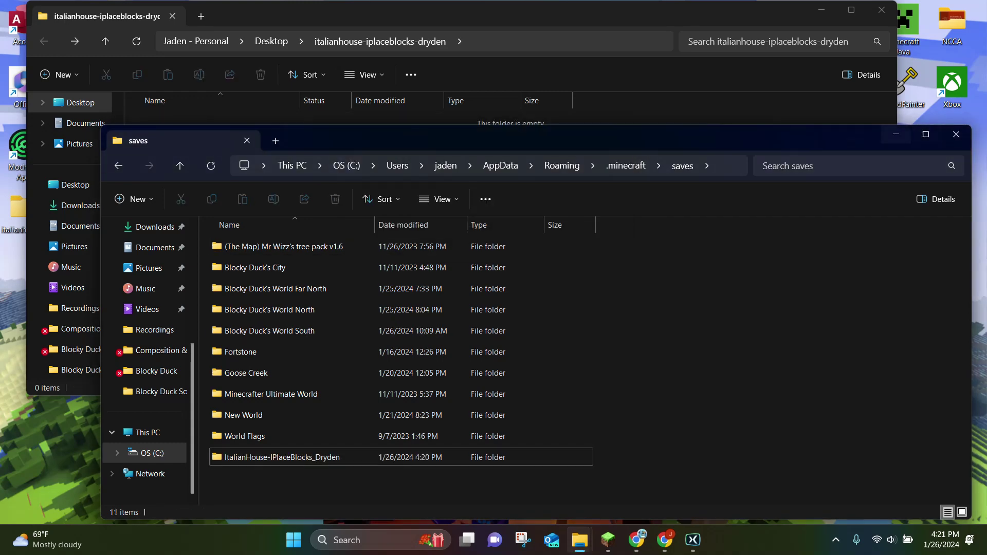
{"action": "left_click", "coordinate": [956, 134]}
{"action": "left_click", "coordinate": [881, 9]}
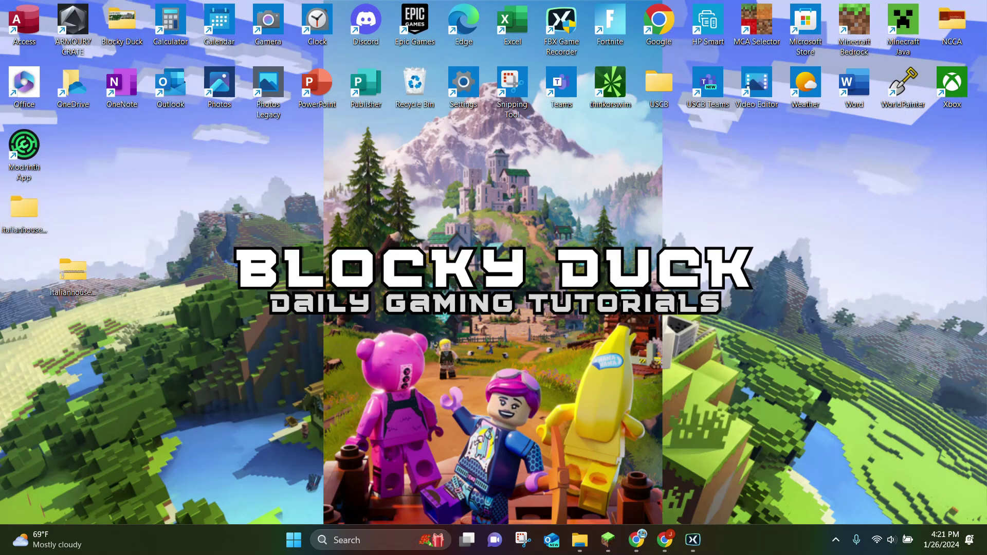
- Delete the leftover extracted italianhouse folder from the desktop
{"action": "right_click", "coordinate": [25, 208]}
{"action": "key", "text": "Escape"}
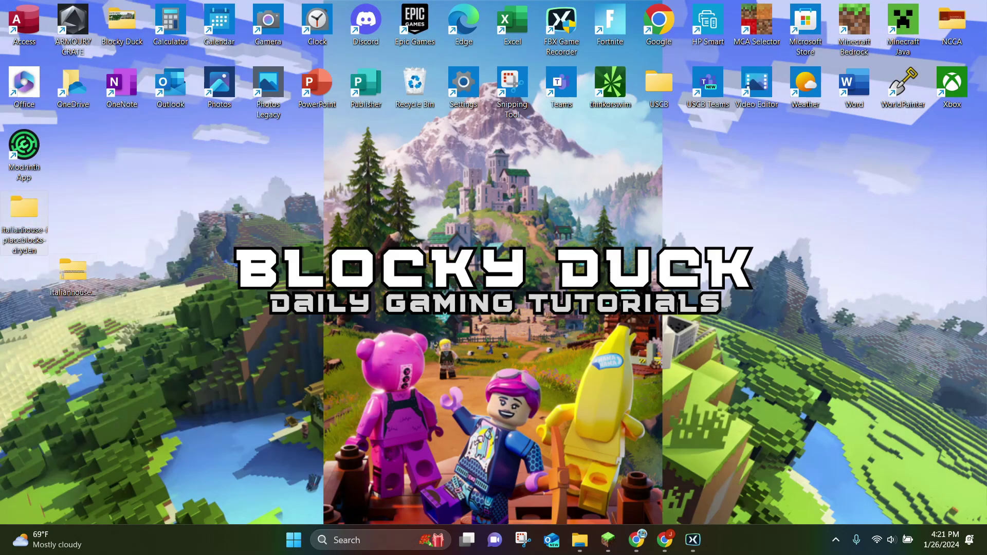
{"action": "key", "text": "Delete"}
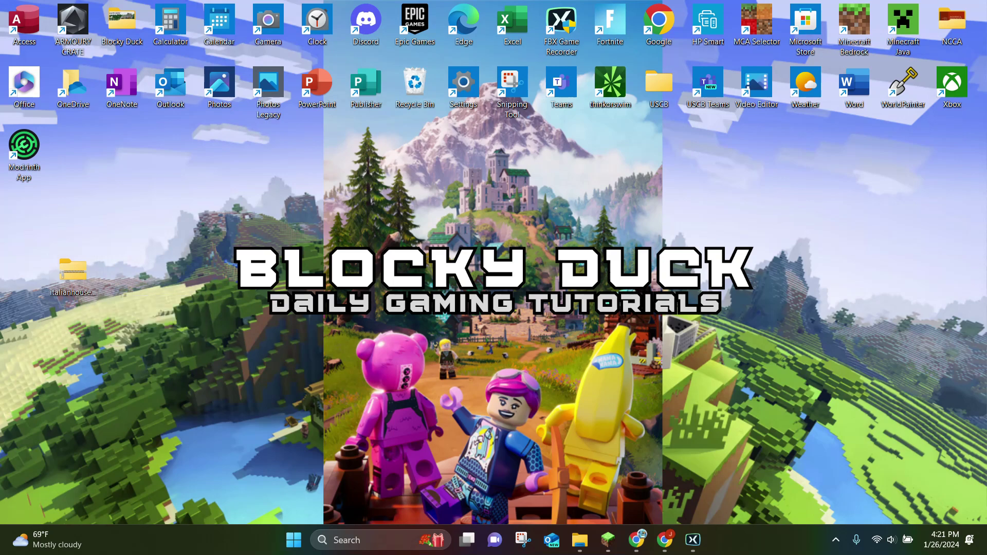
- Delete the italianhouse-iplaceblocks-dryden zip file from the desktop
{"action": "key", "text": "shift+F10"}
{"action": "key", "text": "Escape"}
{"action": "key", "text": "Delete"}
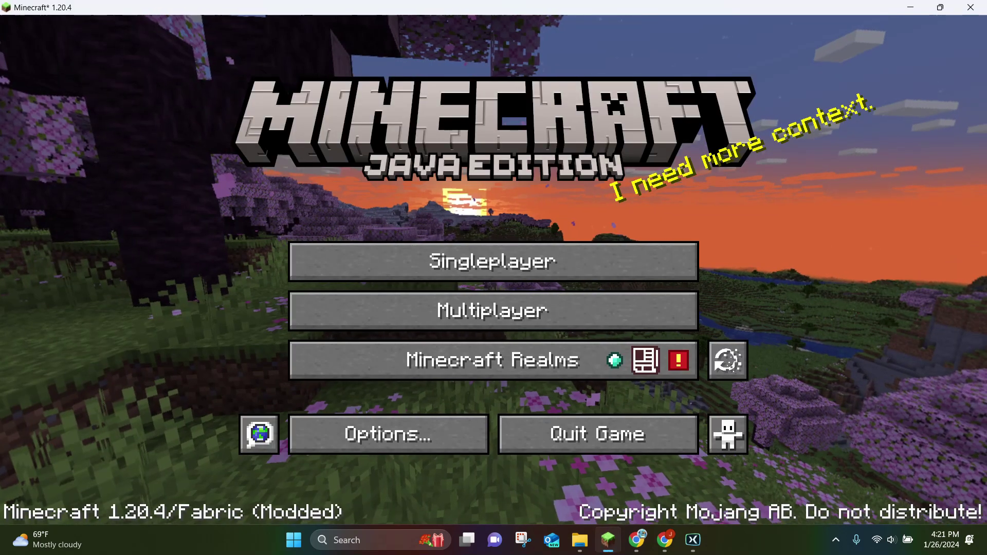
- Select ItalianHouse-IPlaceBlocks/Dryden in the Singleplayer world list and play it
{"action": "left_click", "coordinate": [493, 261]}
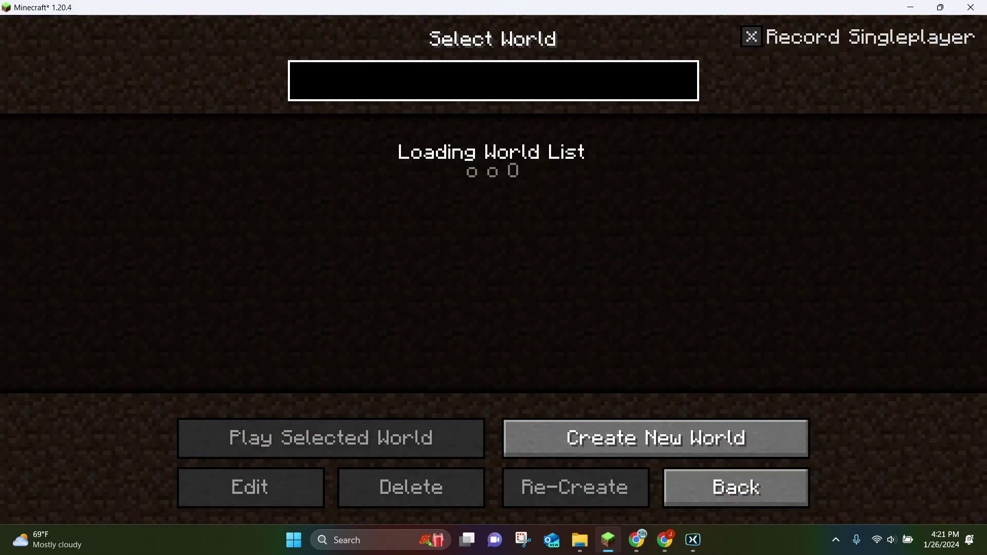
{"action": "scroll", "coordinate": [253, 266], "scroll_direction": "down", "scroll_amount": 5}
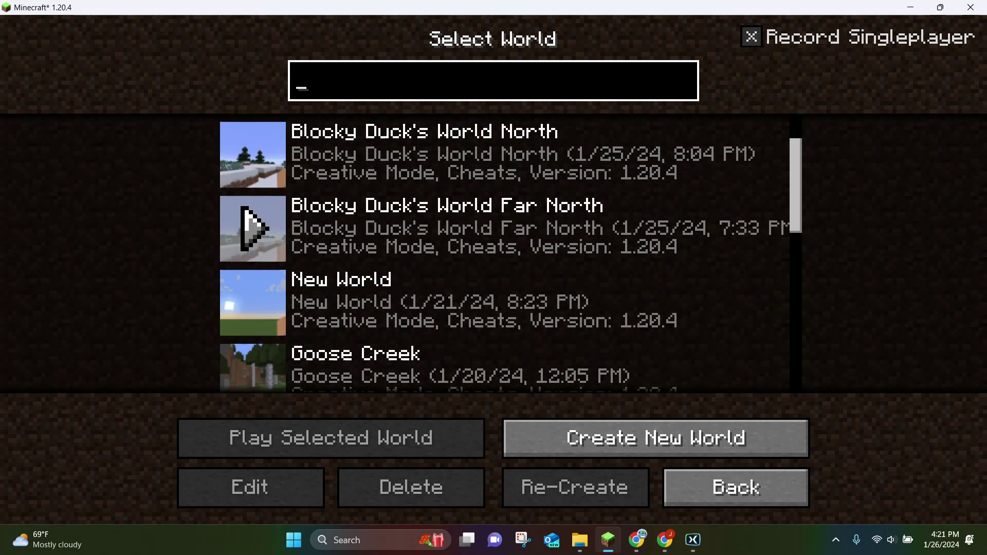
{"action": "scroll", "coordinate": [253, 265], "scroll_direction": "down", "scroll_amount": 10}
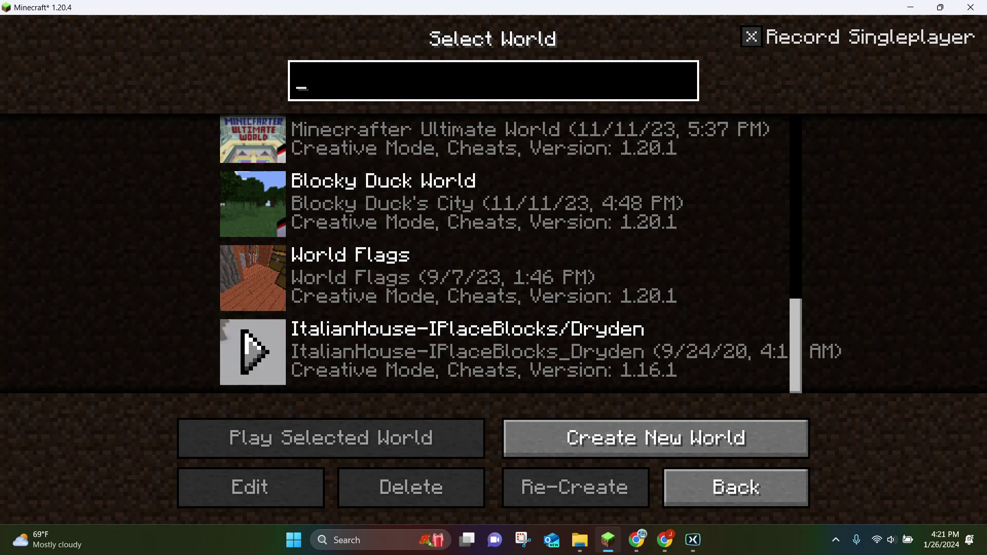
{"action": "left_click", "coordinate": [253, 352]}
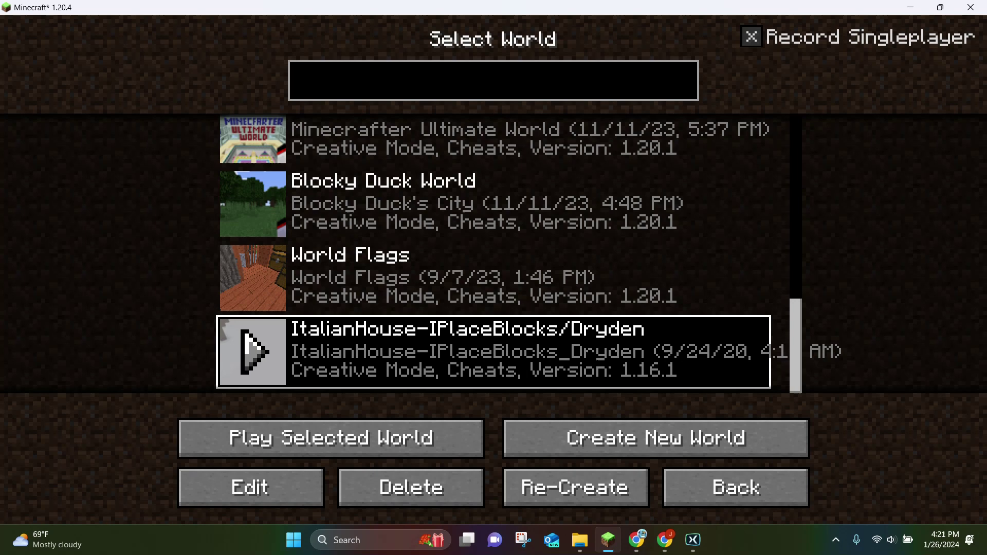
{"action": "left_click", "coordinate": [330, 438]}
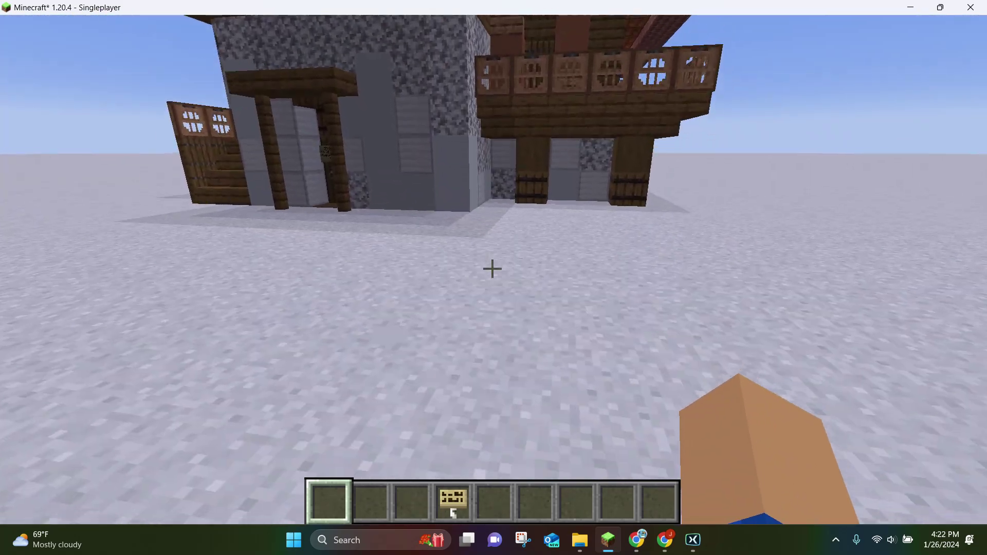
- Walk around the Italian house with WASD to view its roofs, balconies and stone tower
{"action": "key", "text": "s"}
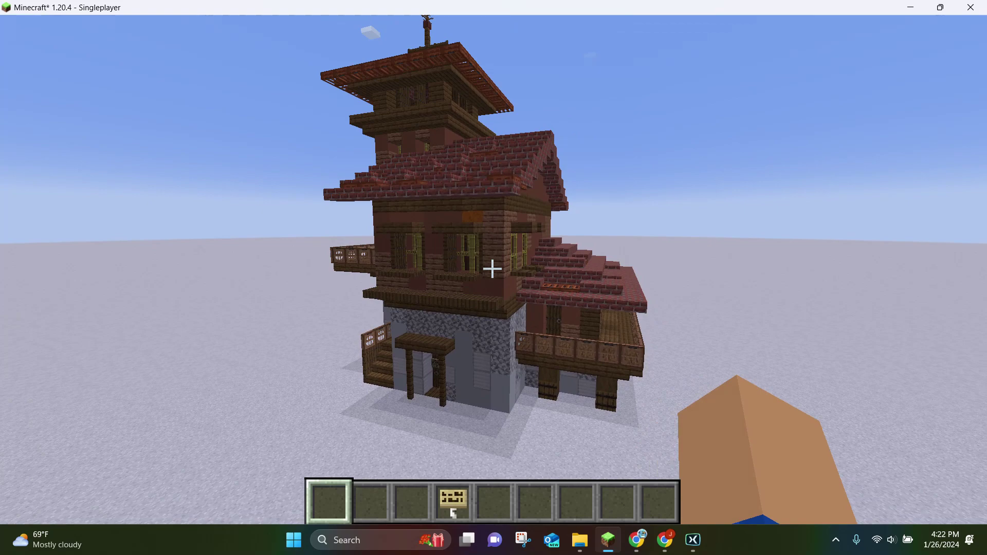
{"action": "key", "text": "w"}
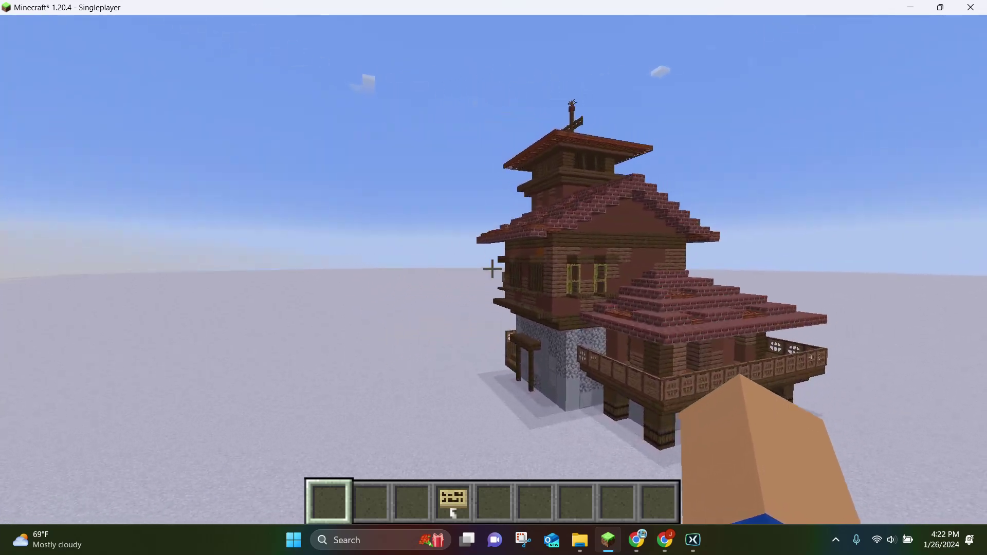
{"action": "key", "text": "s"}
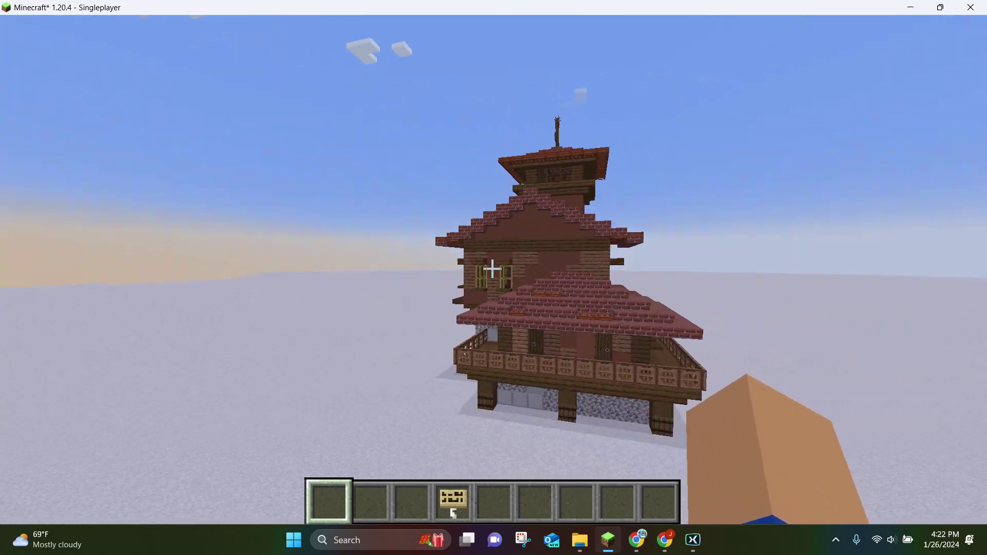
{"action": "key", "text": "w"}
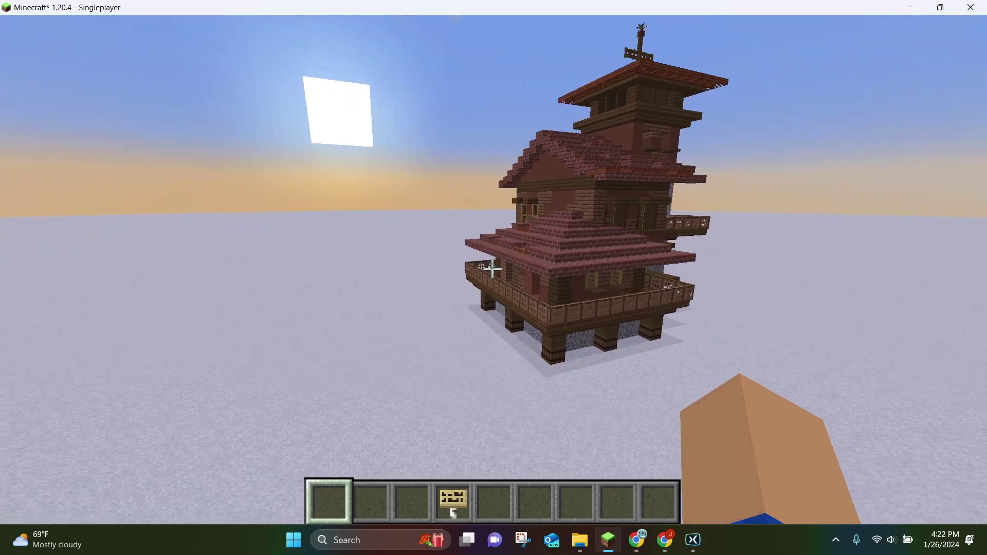
{"action": "key", "text": "d"}
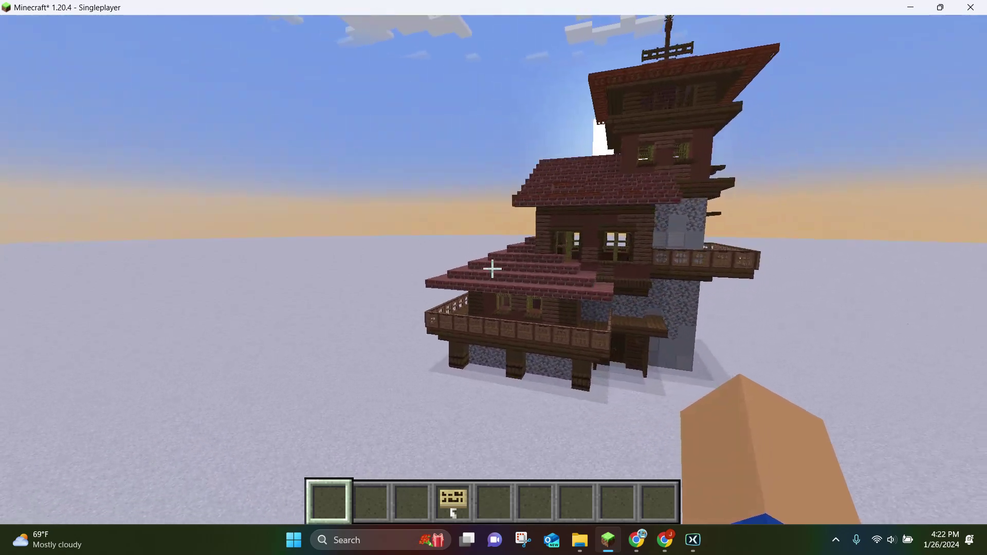
{"action": "key", "text": "d"}
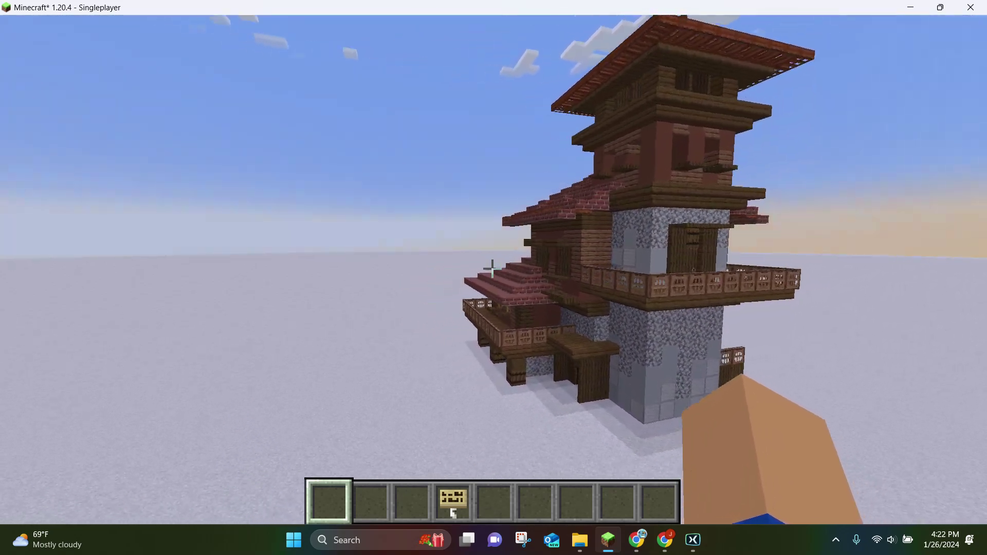
{"action": "key", "text": "d"}
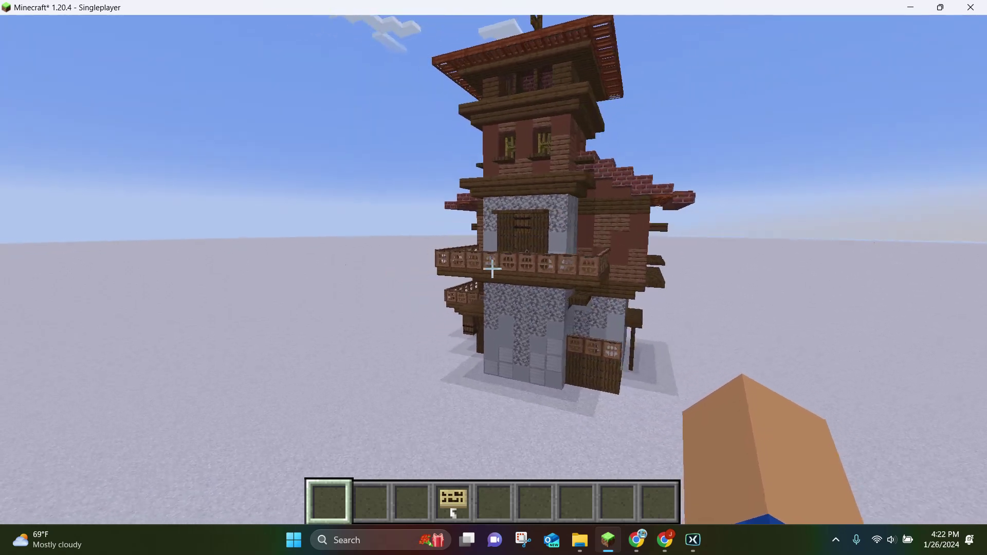
{"action": "key", "text": "d"}
{"action": "key", "text": "d"}
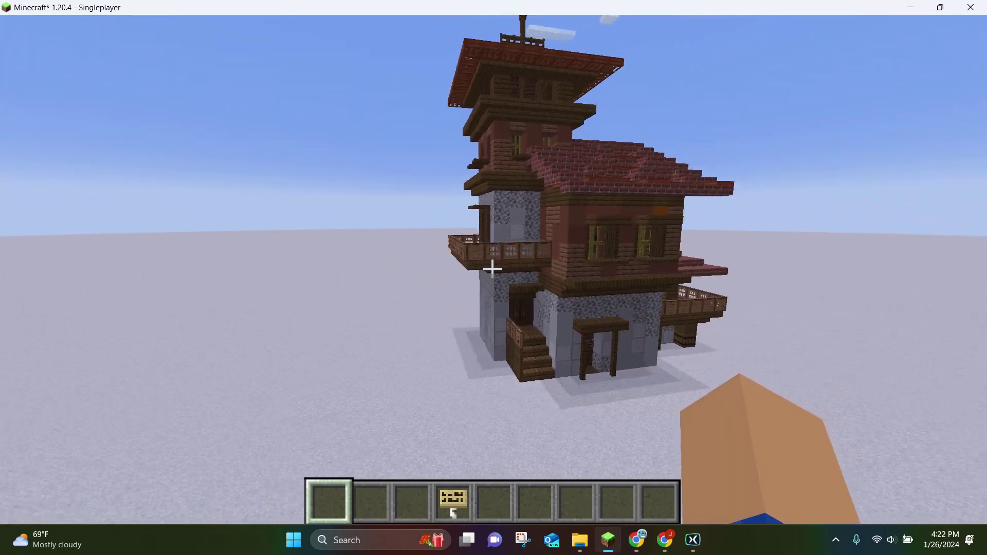
{"action": "key", "text": "d"}
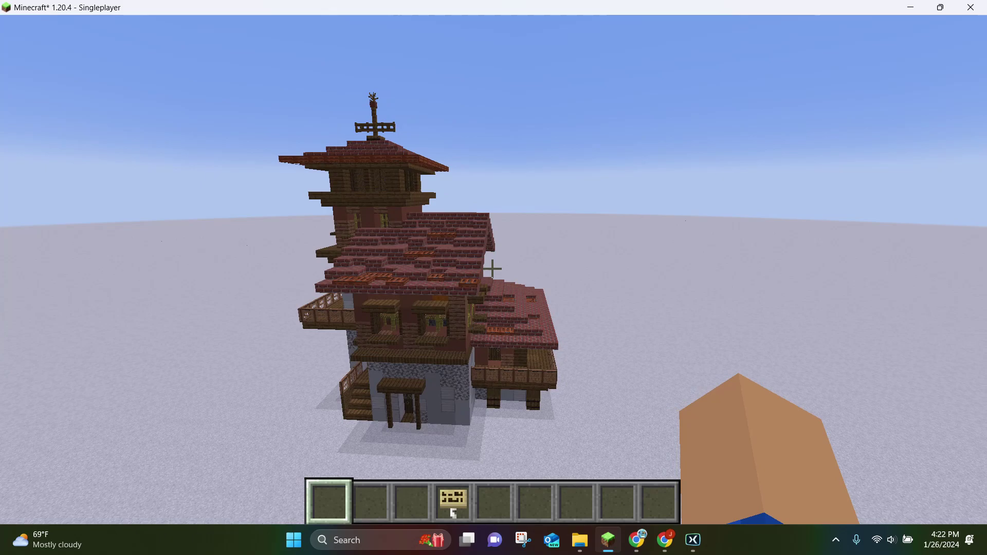